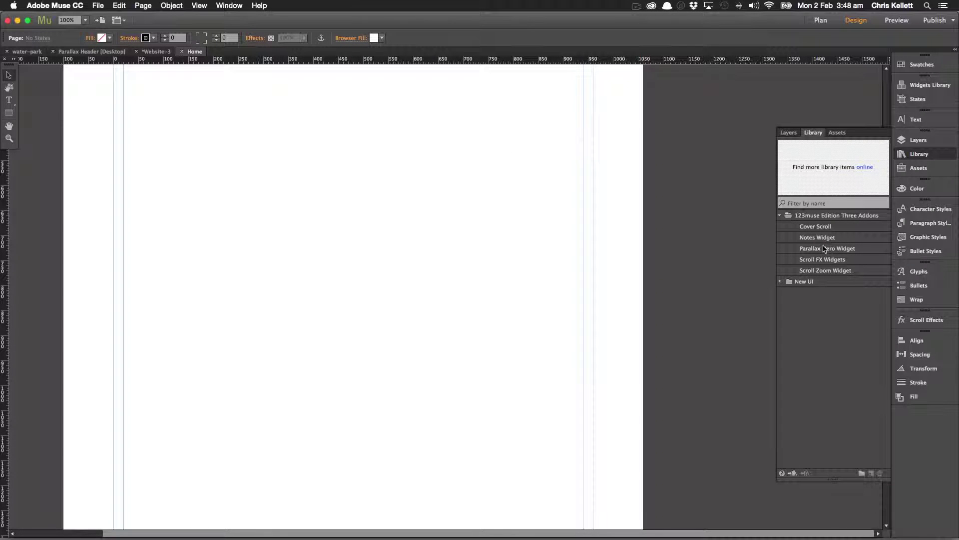
Drag the 123muse Parallax Hero Widget from the Library panel onto the Home page
left_click_drag(824, 248, 282, 189)
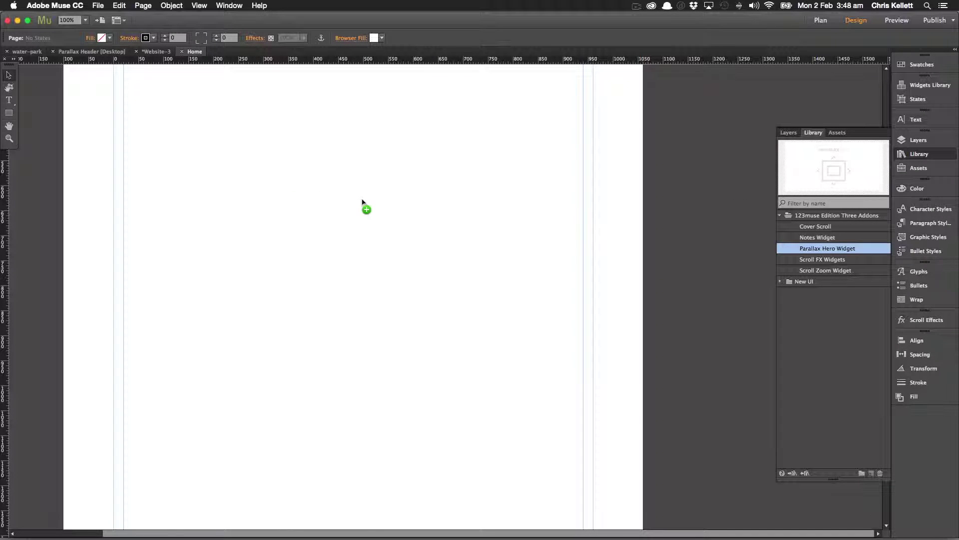
left_click_drag(363, 214, 244, 201)
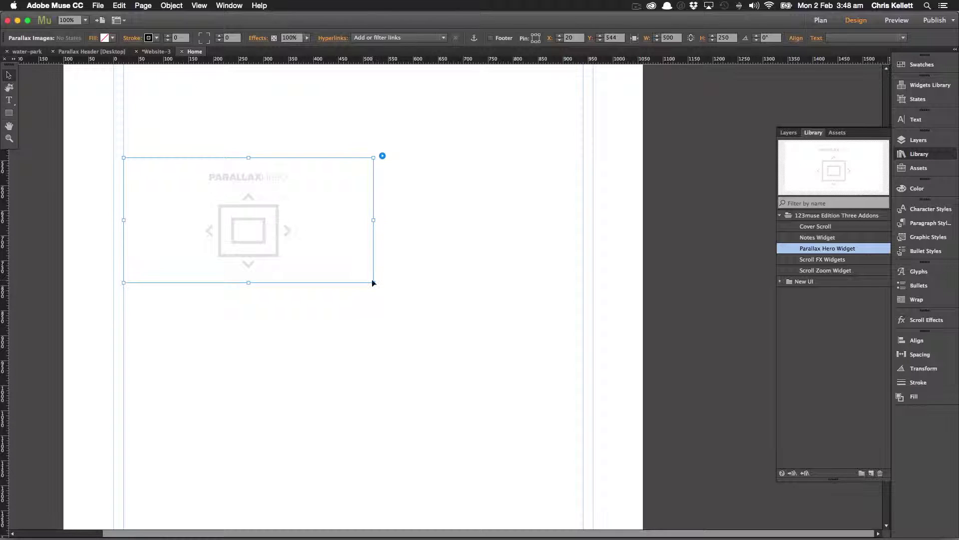
Stretch the Parallax Hero widget to 920 by 390 pixels, keeping it at X 20
left_click_drag(373, 281, 583, 352)
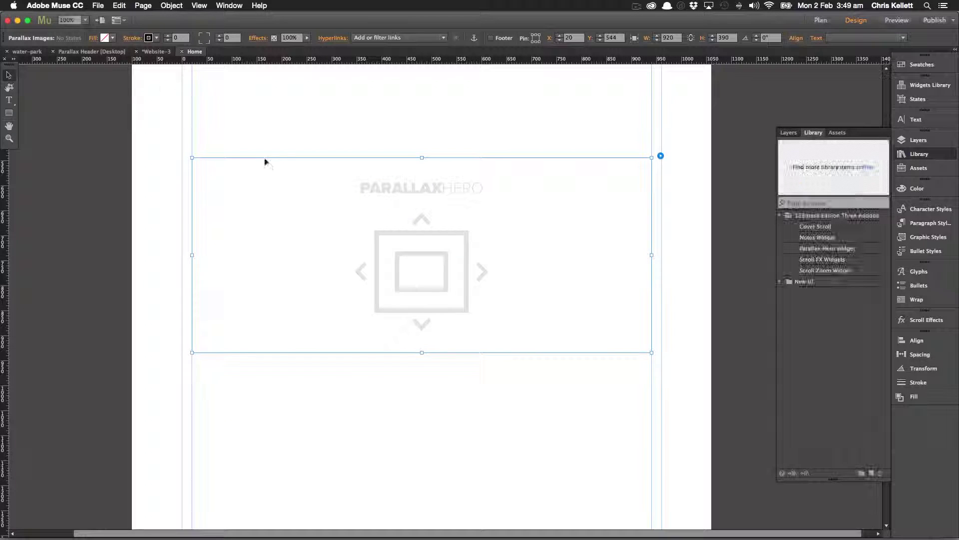
Switch to the Parallax Header [Desktop] page and preview it in the browser
left_click(85, 52)
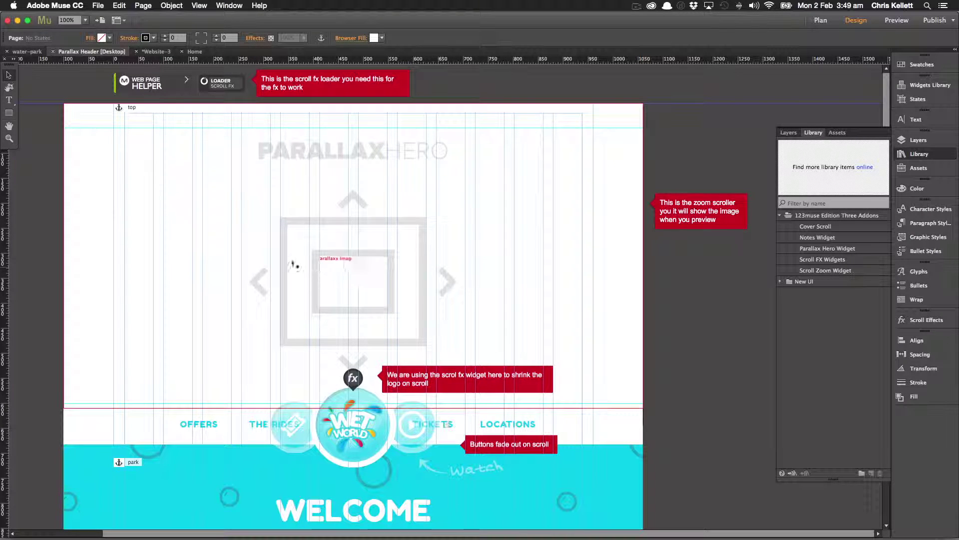
left_click(99, 7)
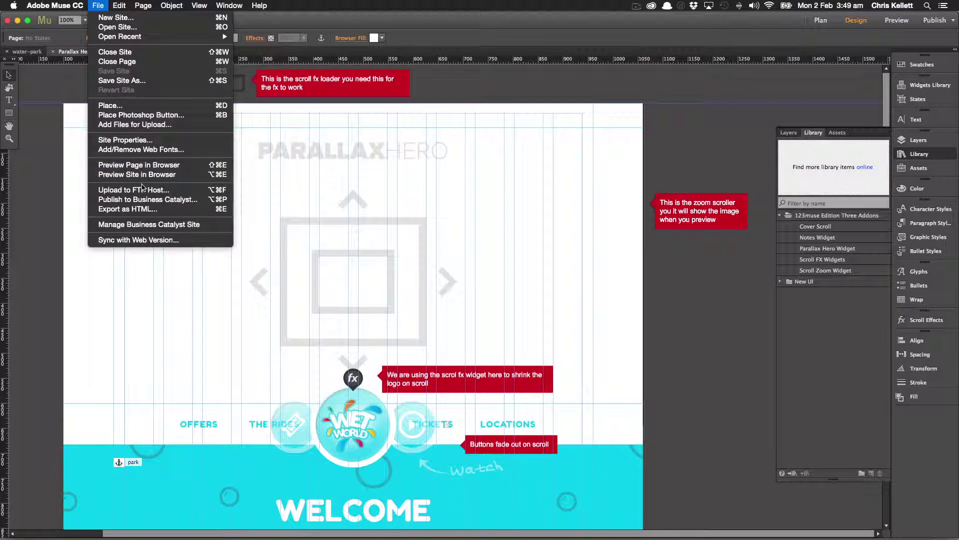
left_click(155, 165)
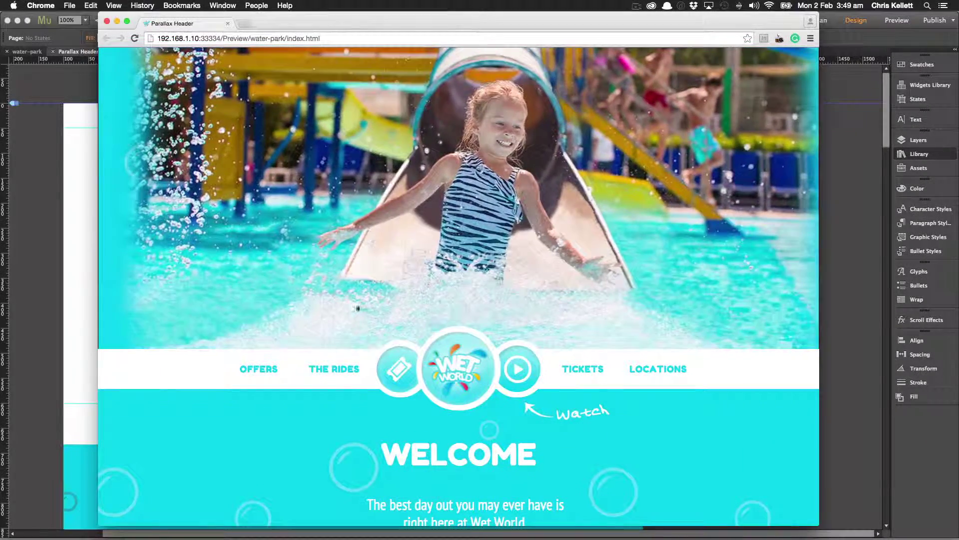
Scroll through the water-park Parallax Header preview in Chrome, then close the browser
scroll(464, 225, "right", 1)
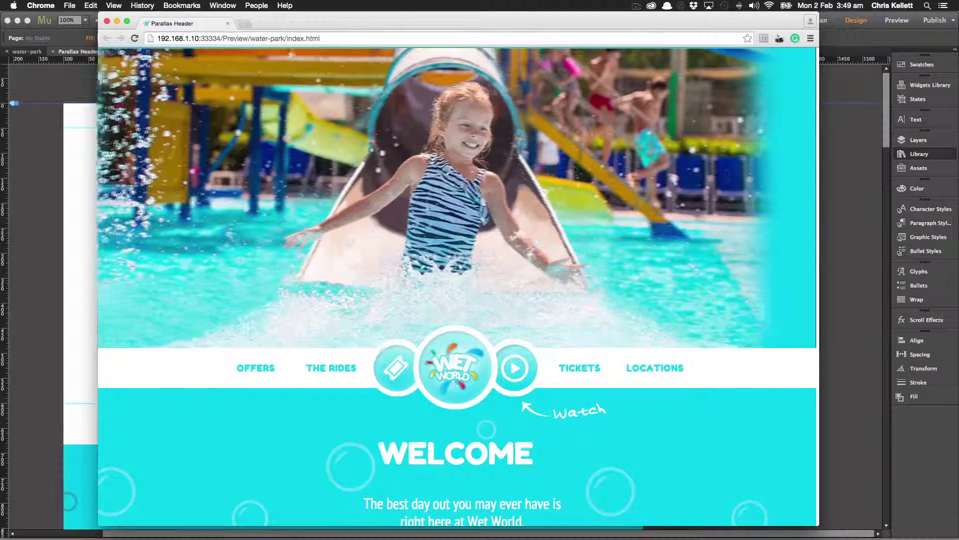
scroll(508, 176, "down", 1)
scroll(507, 176, "up", 1)
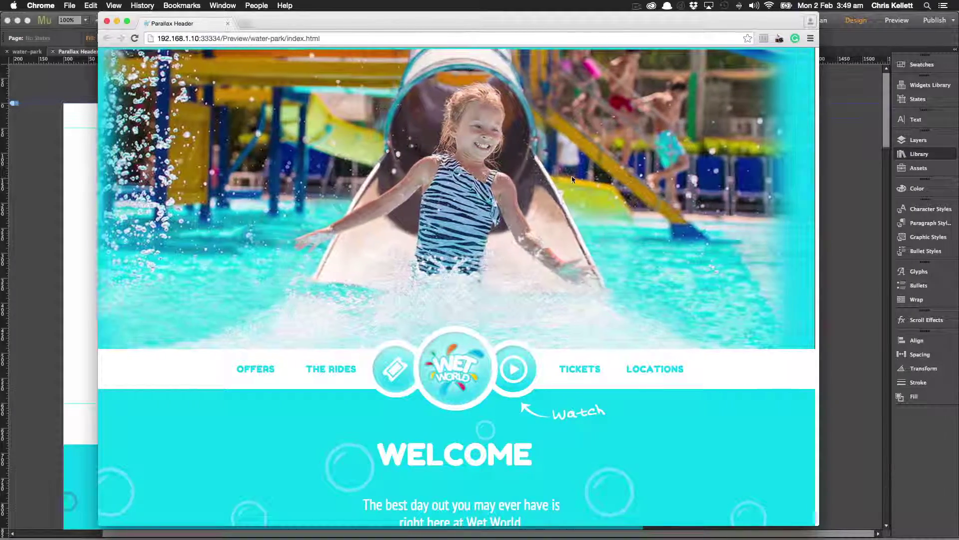
scroll(573, 179, "down", 5)
scroll(573, 180, "down", 3)
scroll(571, 177, "up", 8)
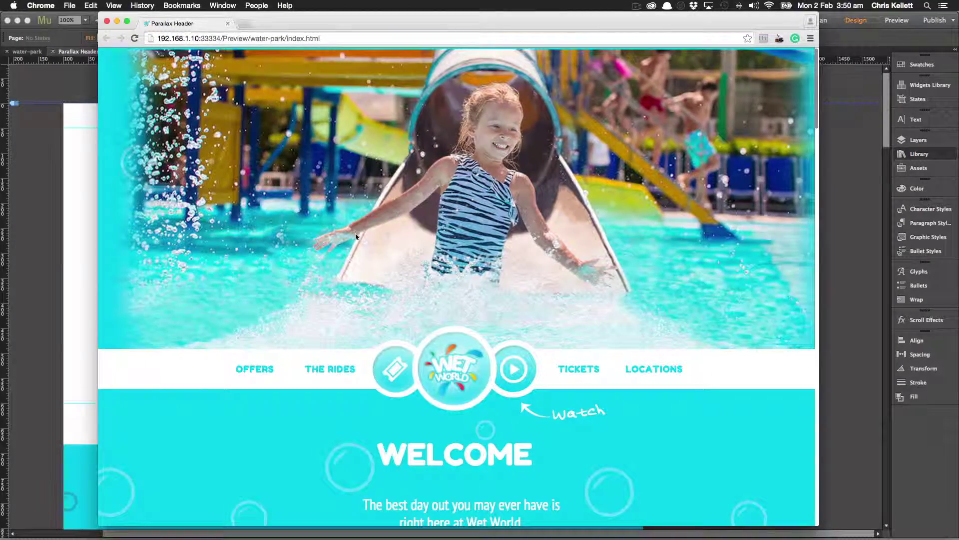
left_click(228, 24)
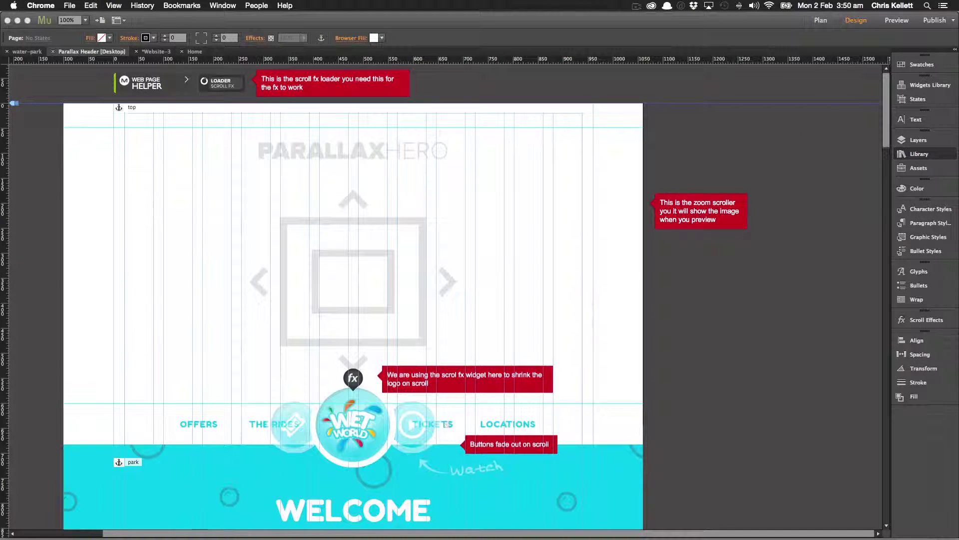
Return to the Website-3 Home page and bring up the widget's Parallax Images options
left_click(163, 55)
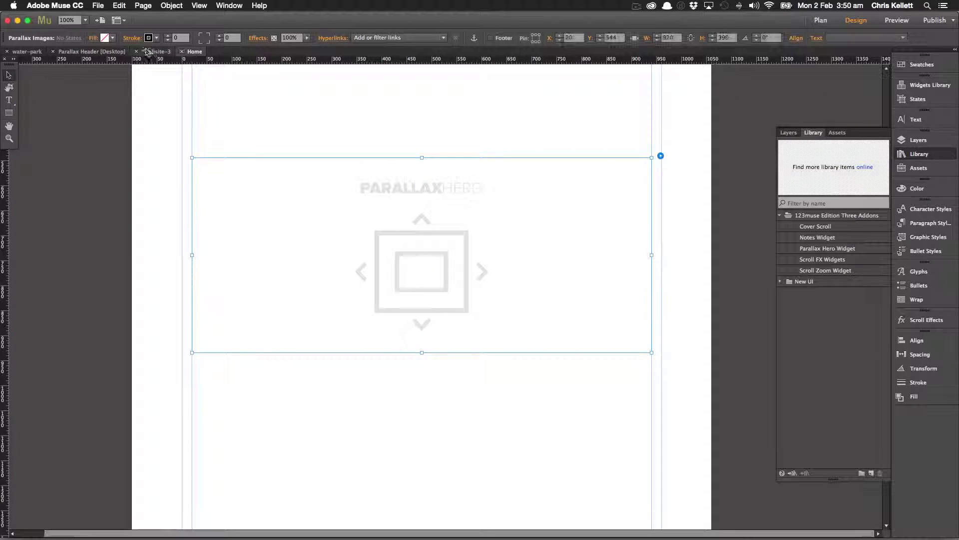
left_click(183, 53)
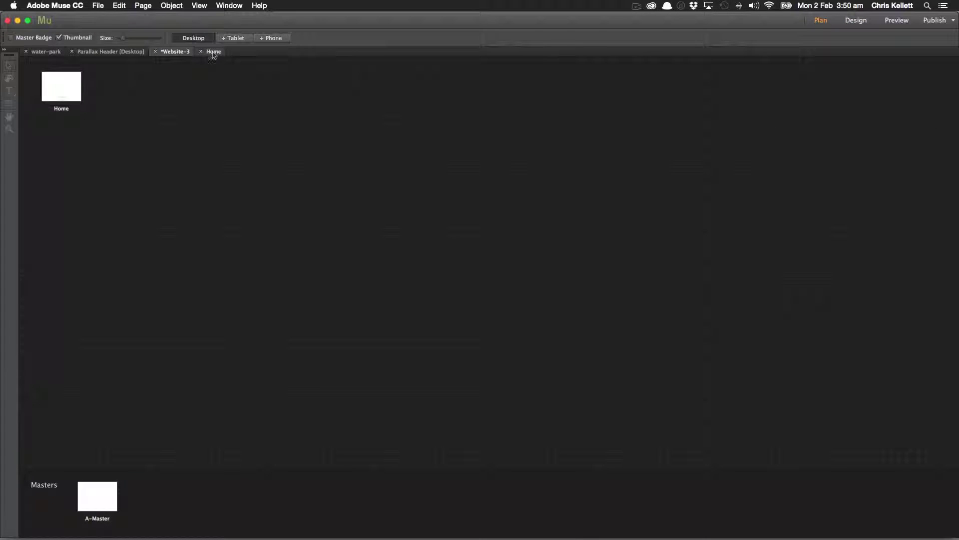
key("ctrl+Tab")
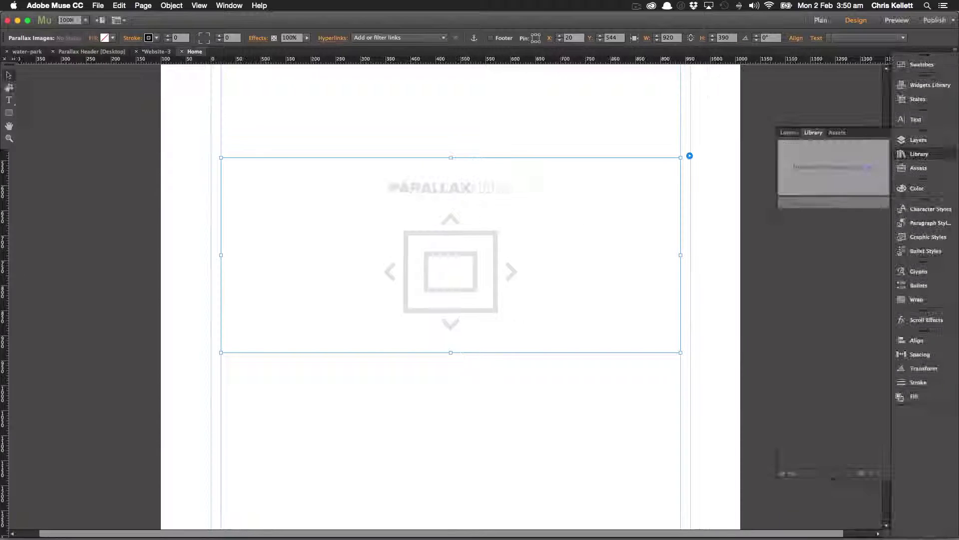
left_click(689, 157)
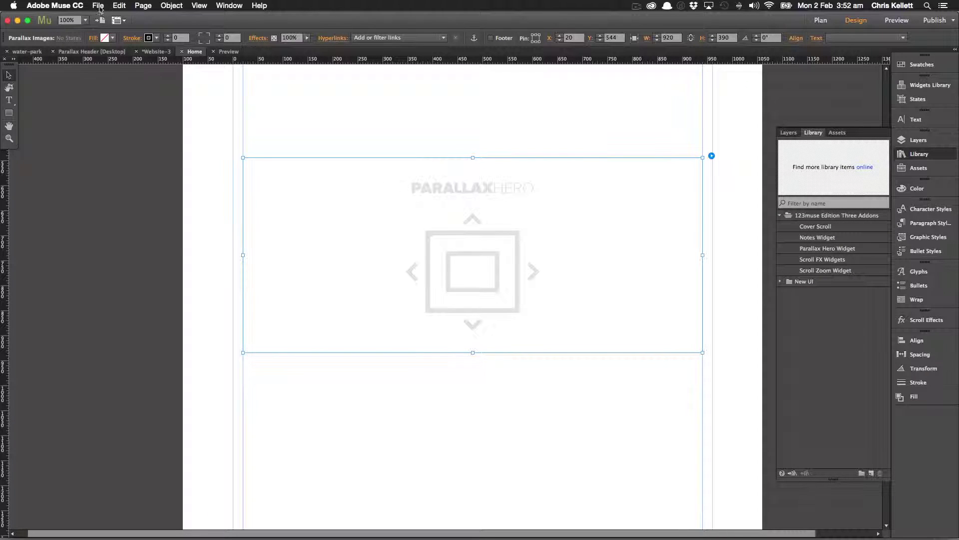
Start File > Add Files for Upload, then cancel without adding any files
left_click(98, 5)
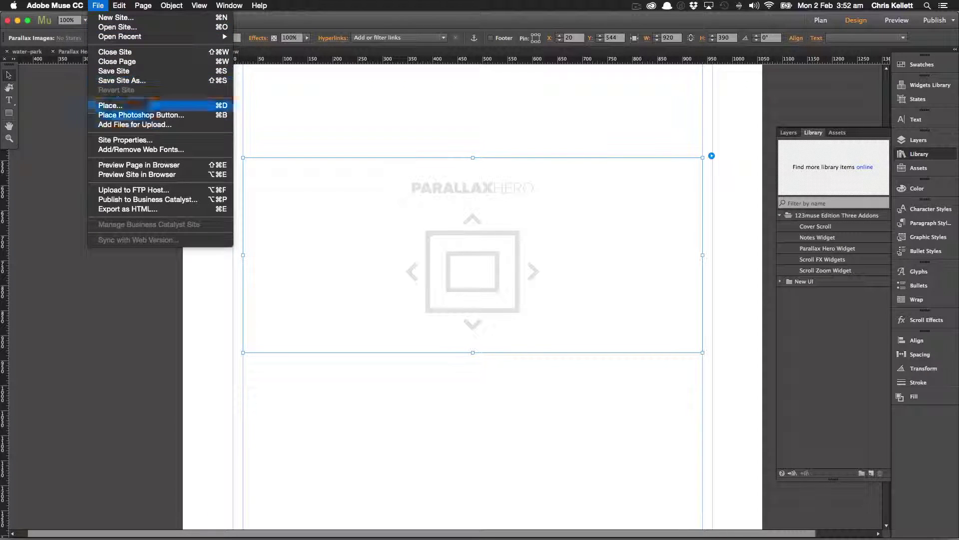
left_click(213, 125)
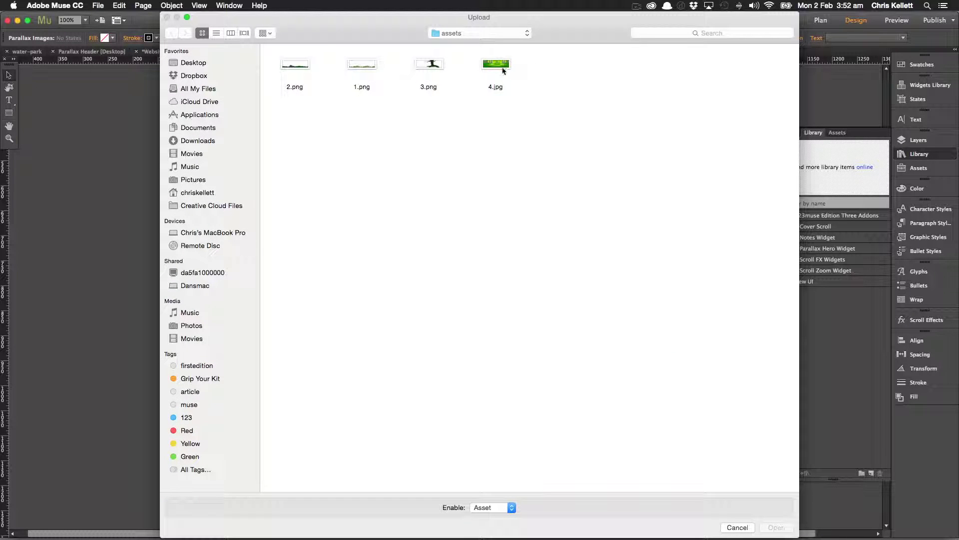
left_click(736, 527)
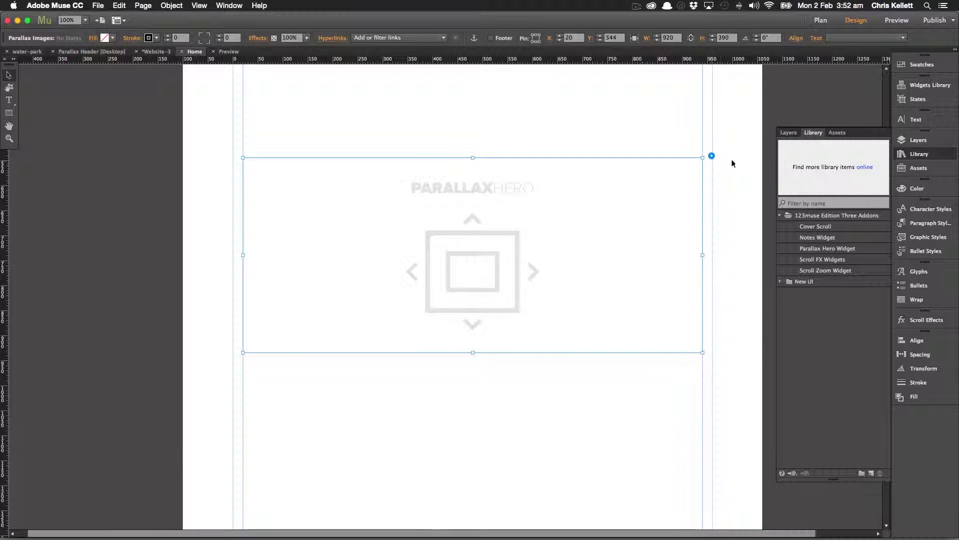
Reopen the Parallax Images options and turn off Image One and Image Two
left_click(711, 156)
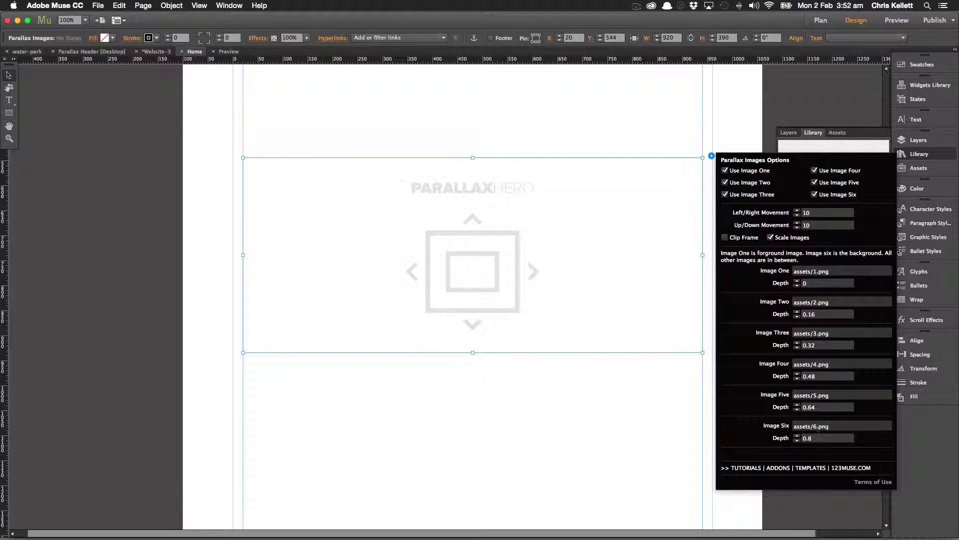
left_click(725, 171)
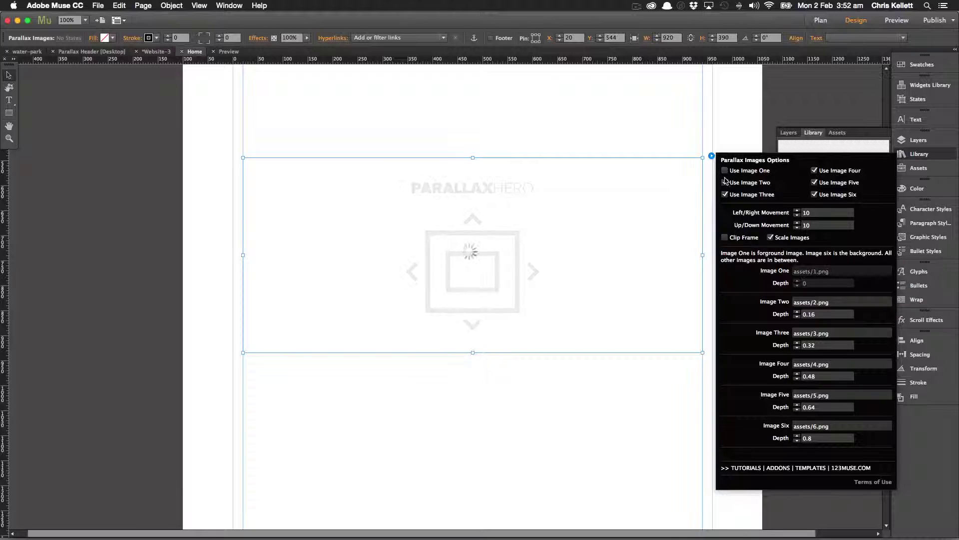
left_click(724, 182)
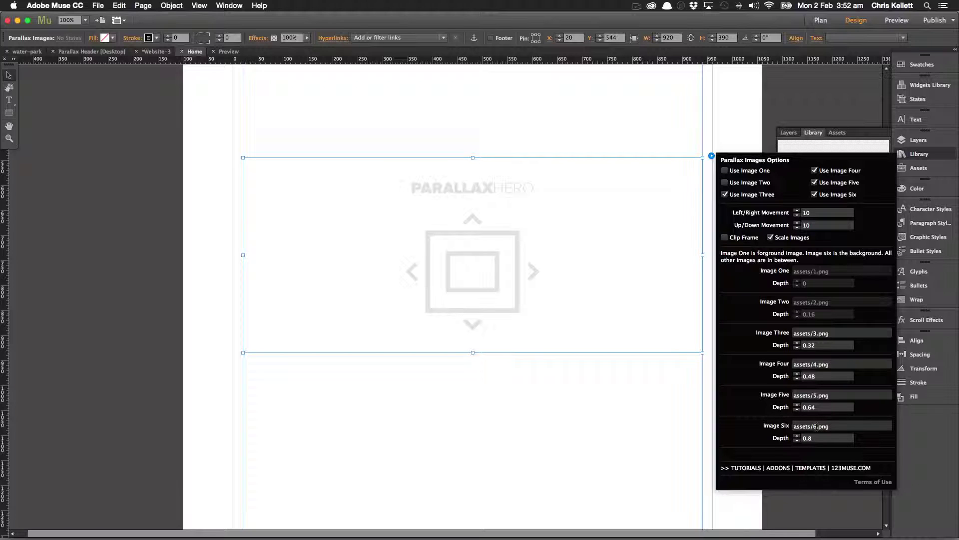
Set Images Six, Five, Four, Three to assets/4.jpg, 3.png, 2.png, 1.png
left_click(814, 426)
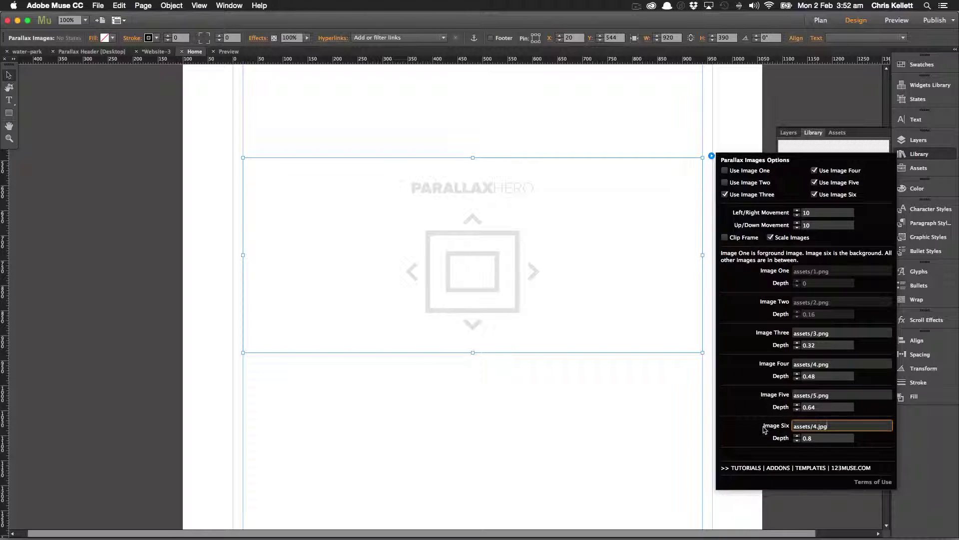
left_click(841, 408)
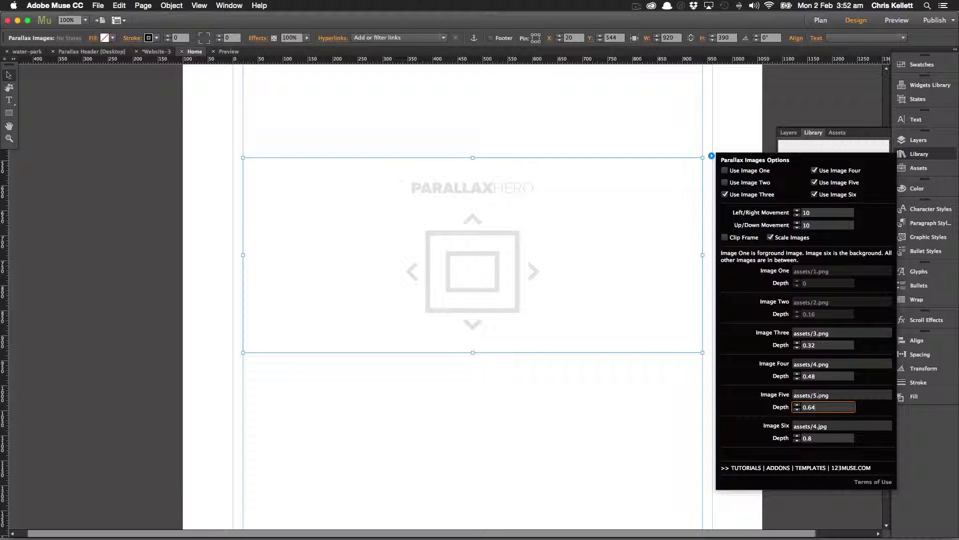
left_click(816, 395)
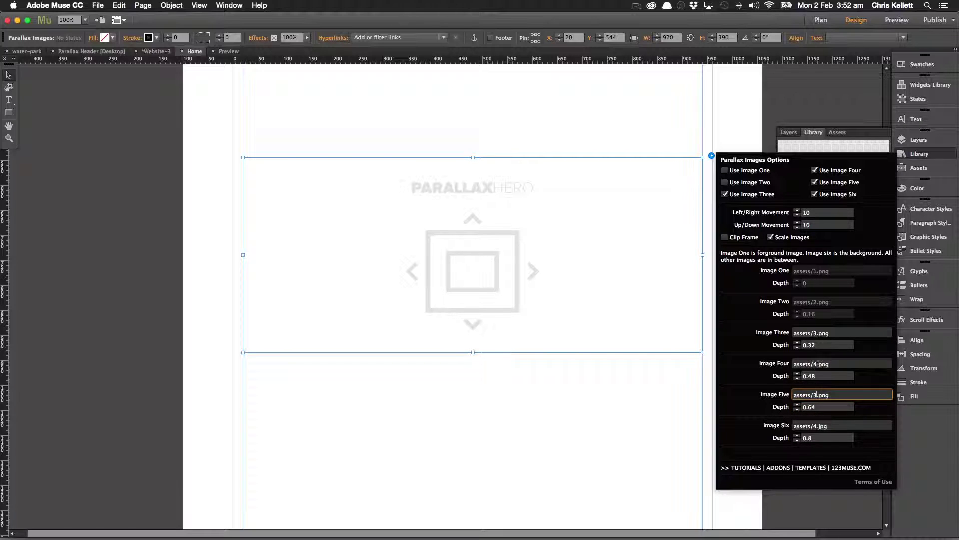
left_click(816, 364)
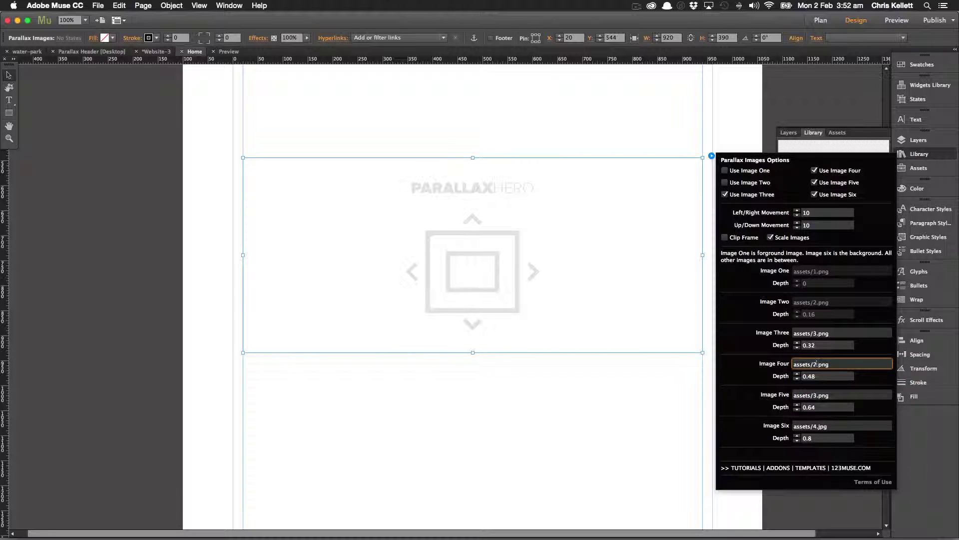
left_click(816, 332)
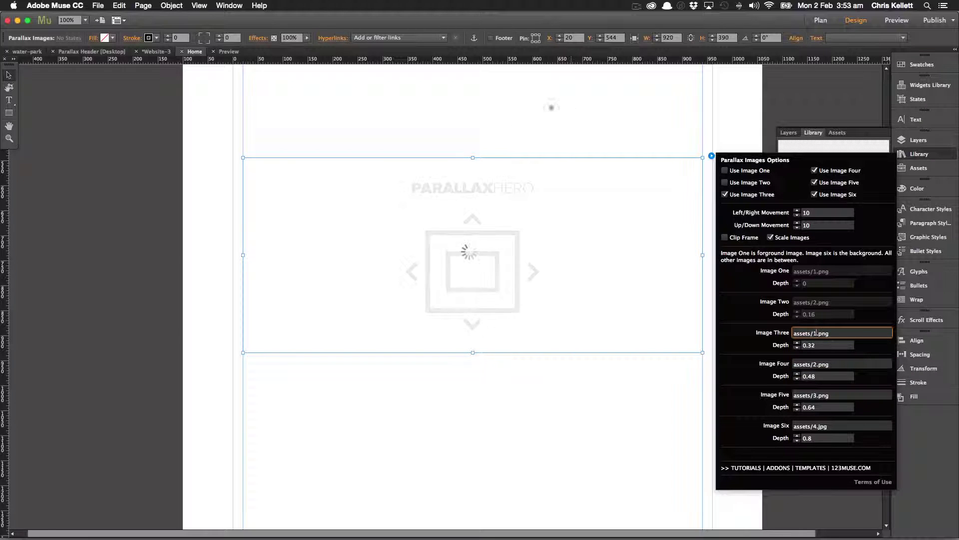
Preview the page in Chrome to check the layered forest banner, then switch back to Muse
left_click(98, 5)
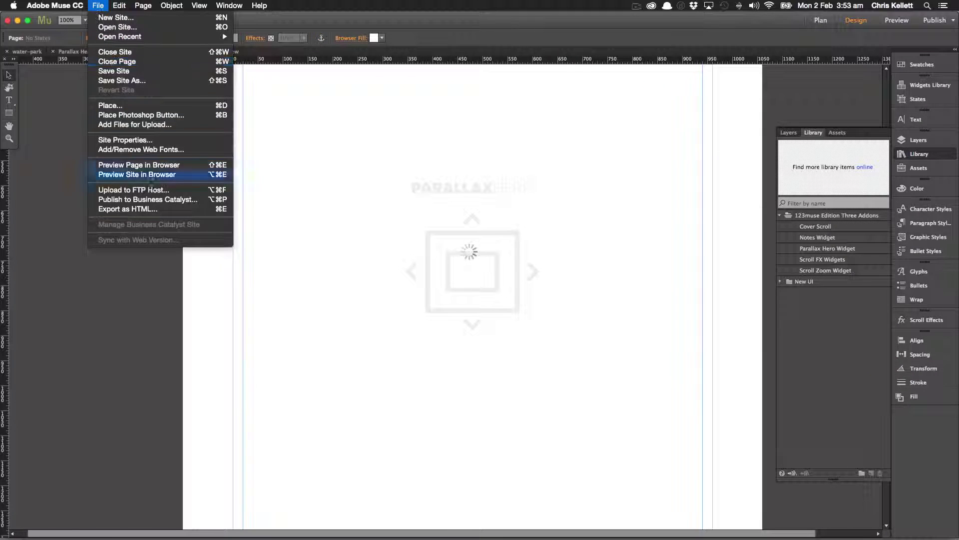
left_click(162, 169)
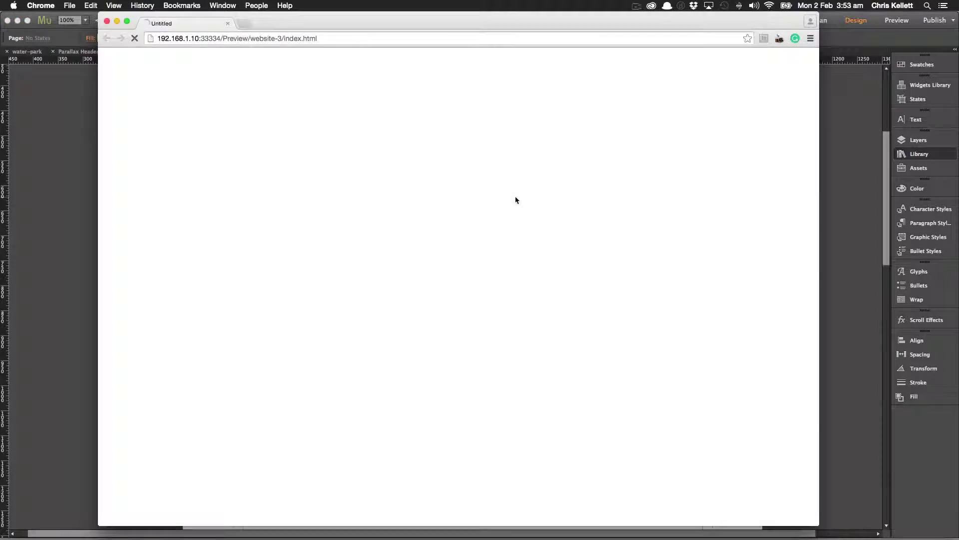
scroll(550, 241, "down", 5)
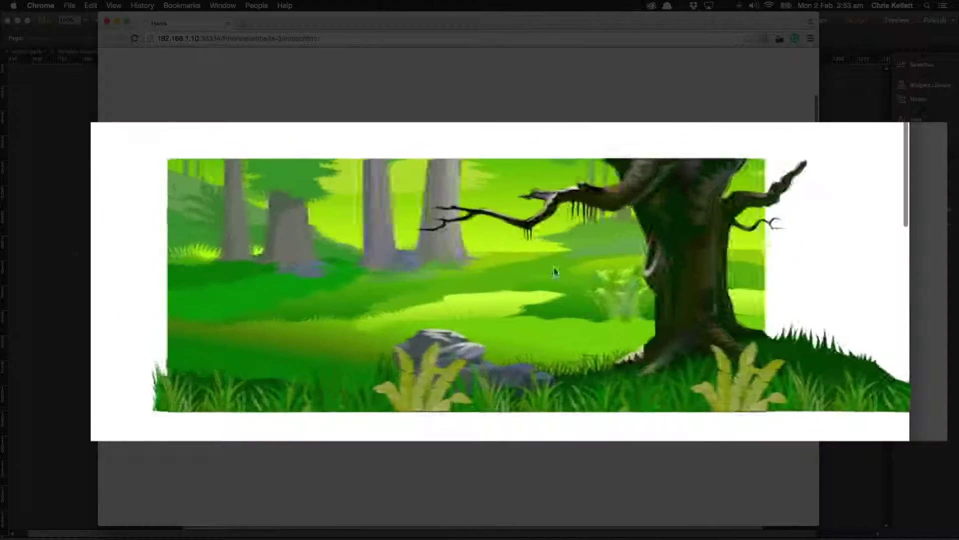
key("super+Tab")
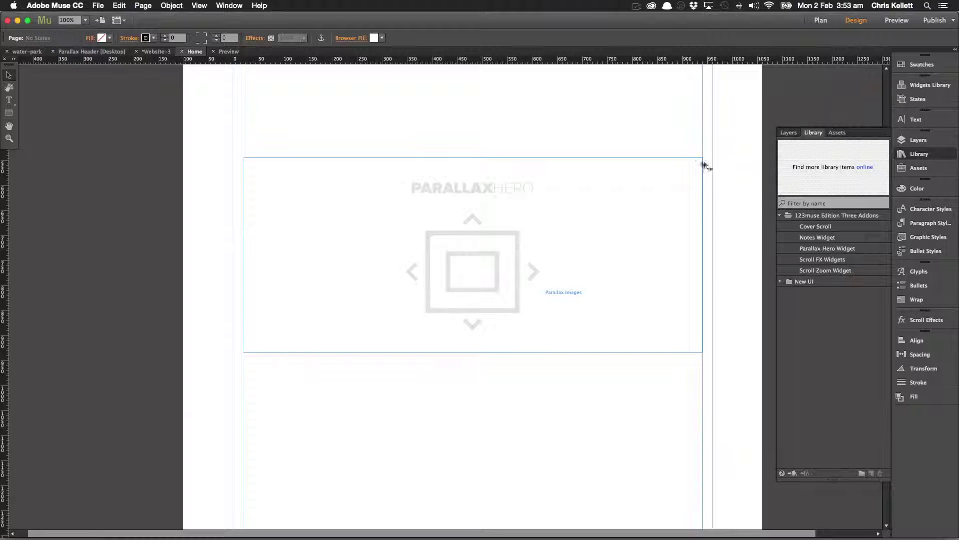
Move the widget higher, resize it to full browser width, and extend its top edge upward
left_click(688, 181)
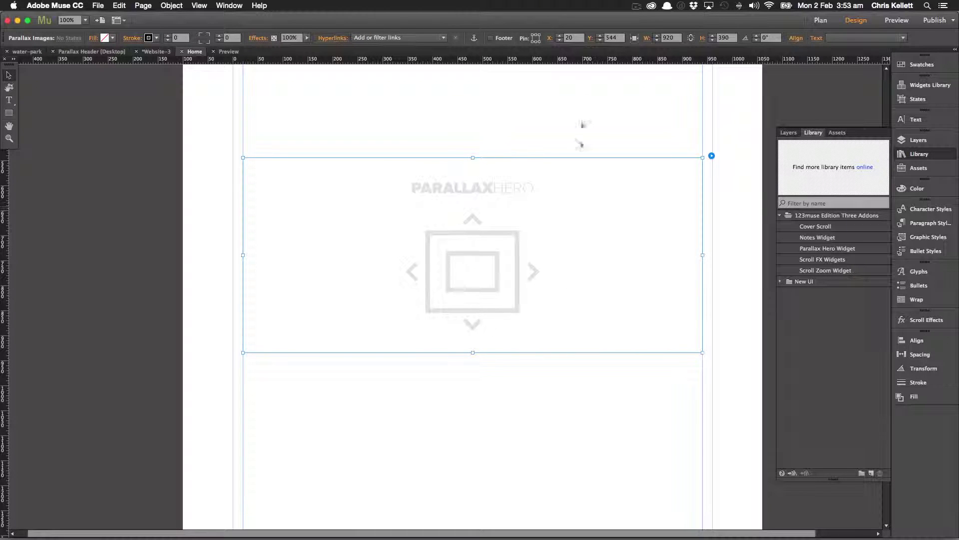
scroll(583, 95, "up", 3)
left_click_drag(516, 319, 496, 193)
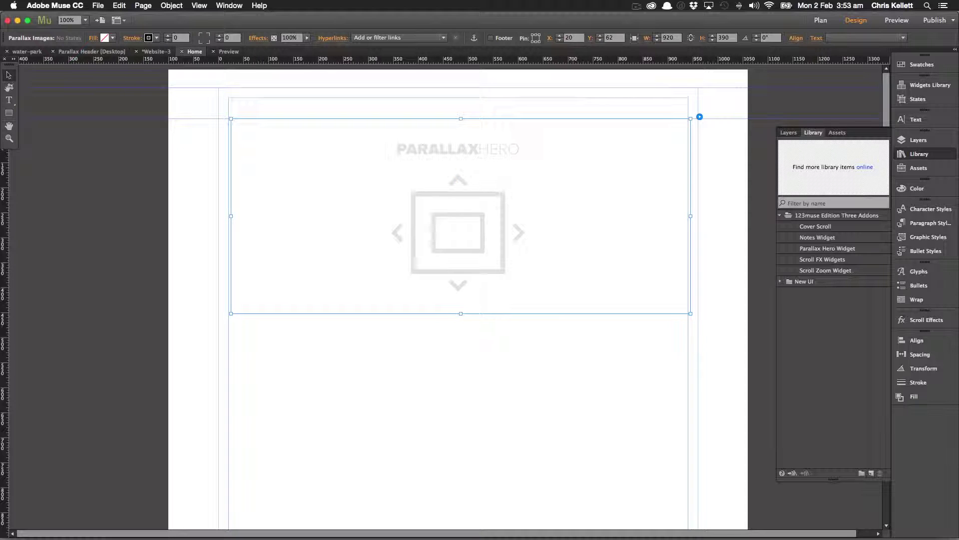
left_click(633, 38)
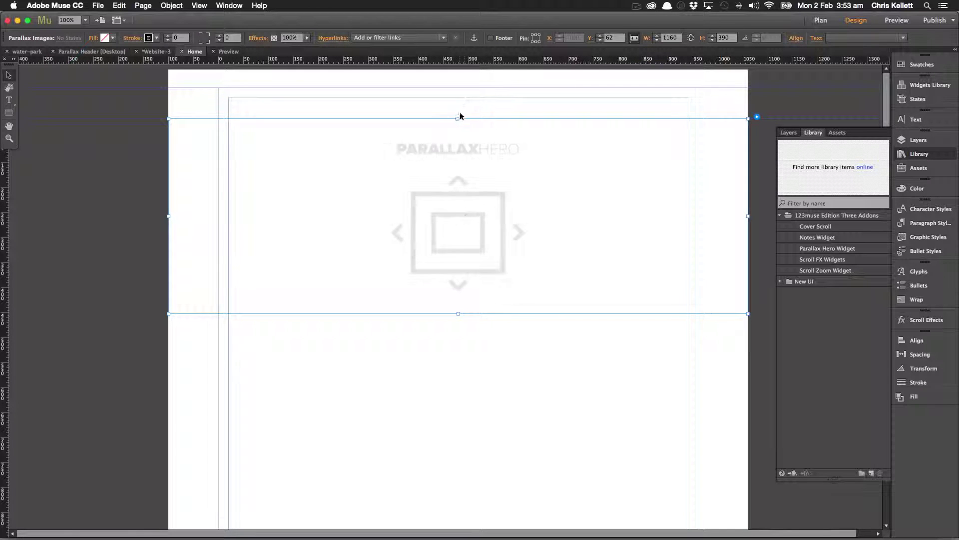
left_click_drag(459, 117, 463, 95)
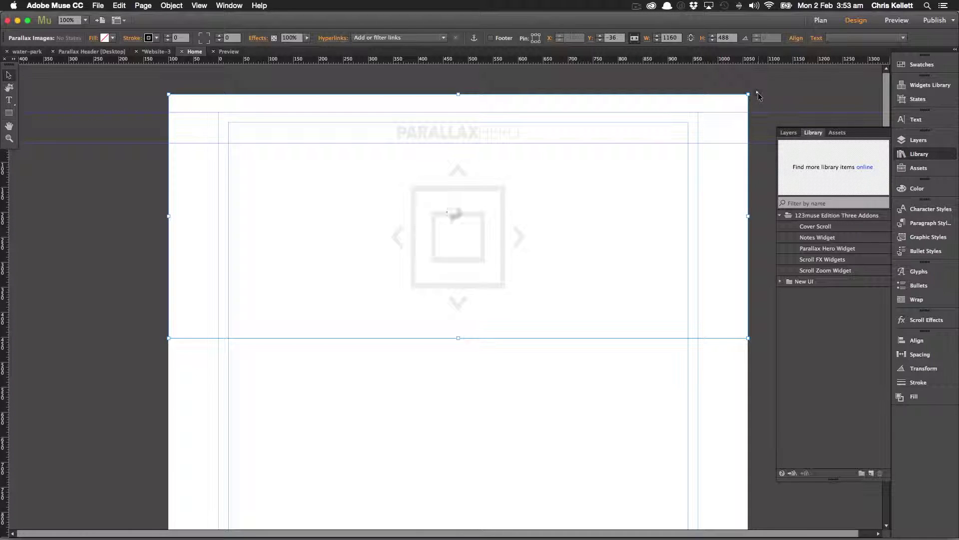
Set Left/Right movement to 5, reduce Up/Down movement to 3, and enable Clip Frame
left_click(758, 93)
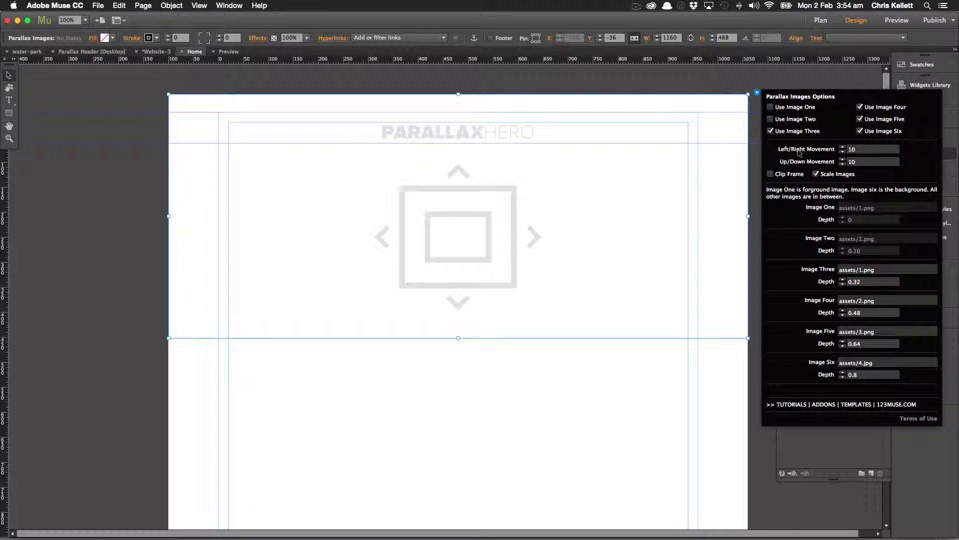
left_click(861, 153)
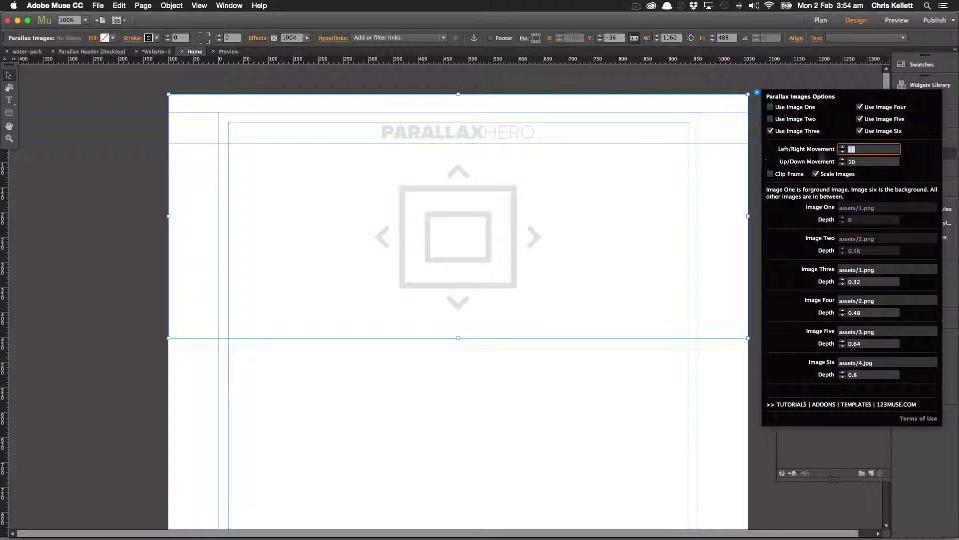
left_click(867, 161)
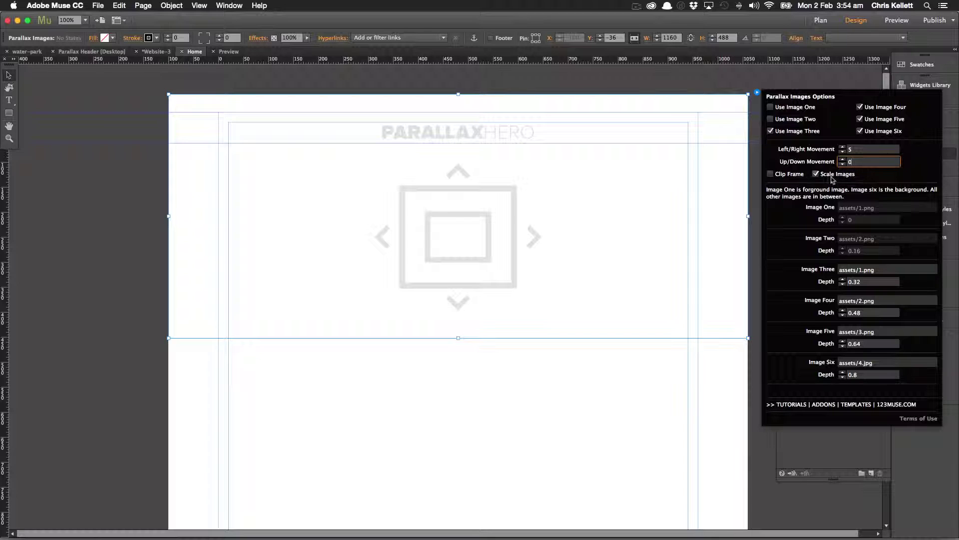
left_click(771, 175)
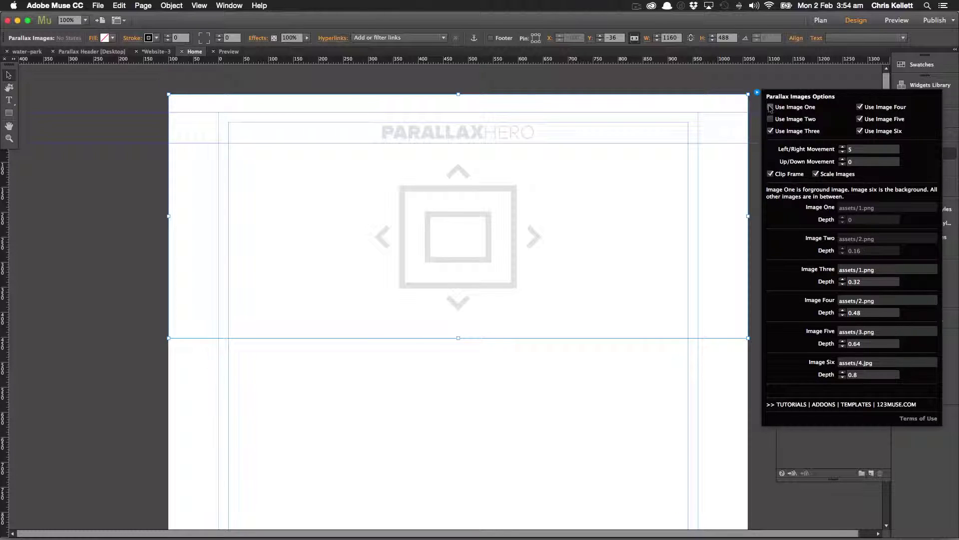
key("Escape")
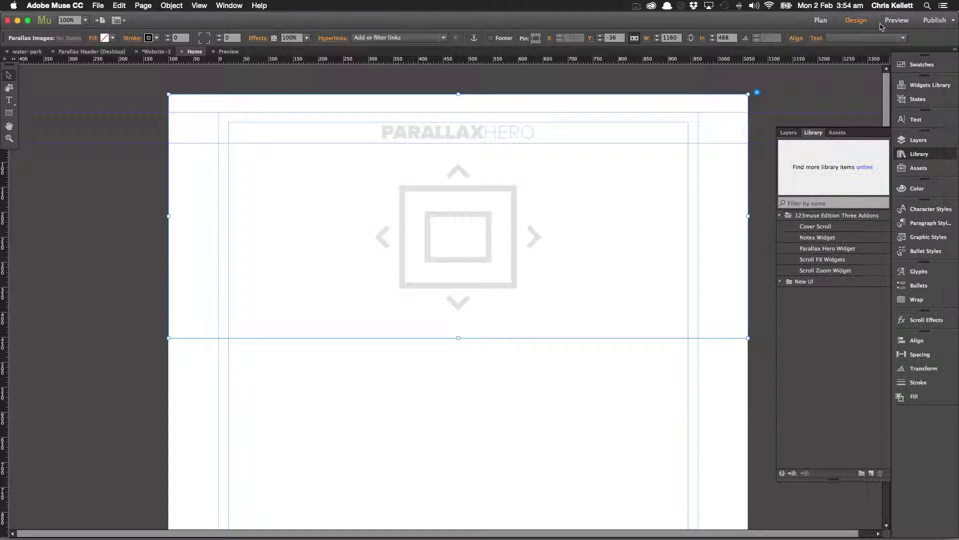
key("Escape")
left_click(228, 52)
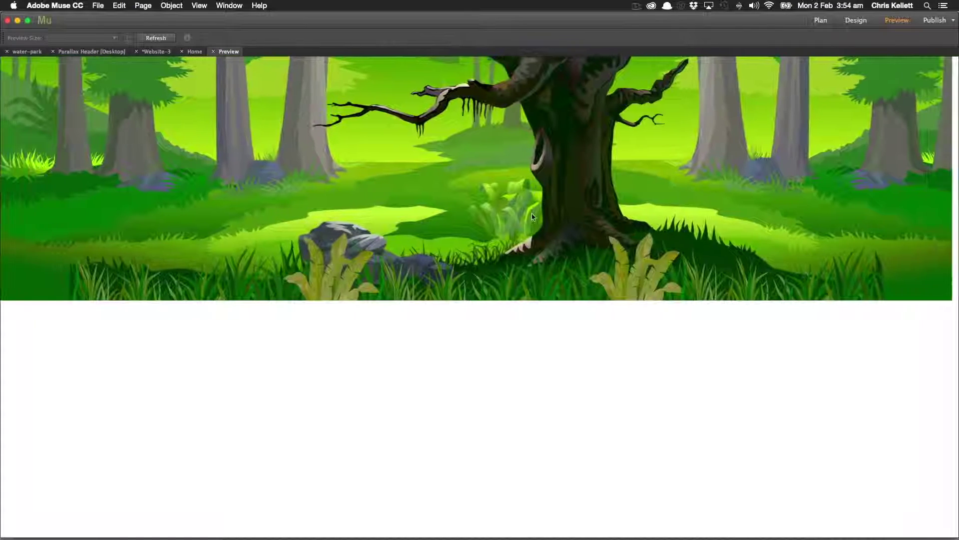
left_click(213, 52)
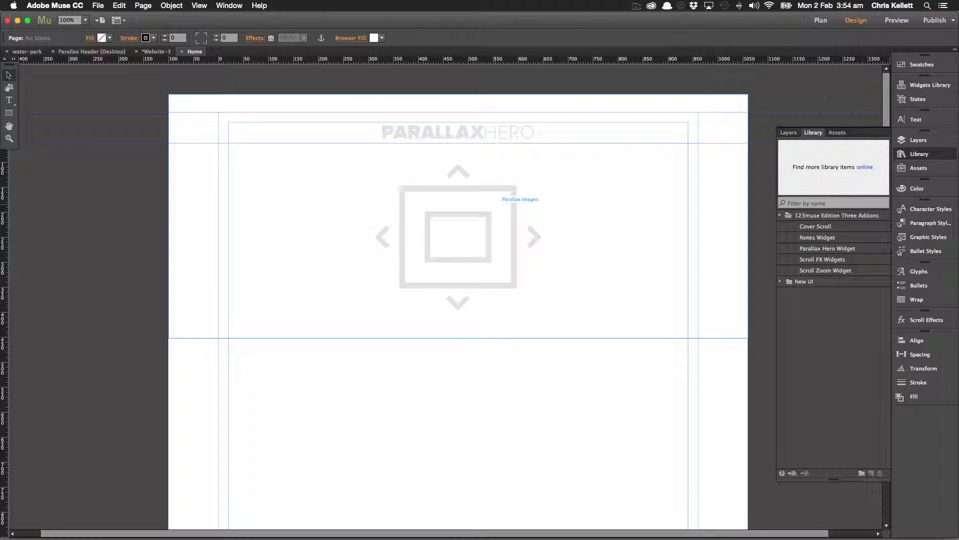
Check the widget options, preview the page in Muse, then reopen the Parallax Images options
left_click(758, 93)
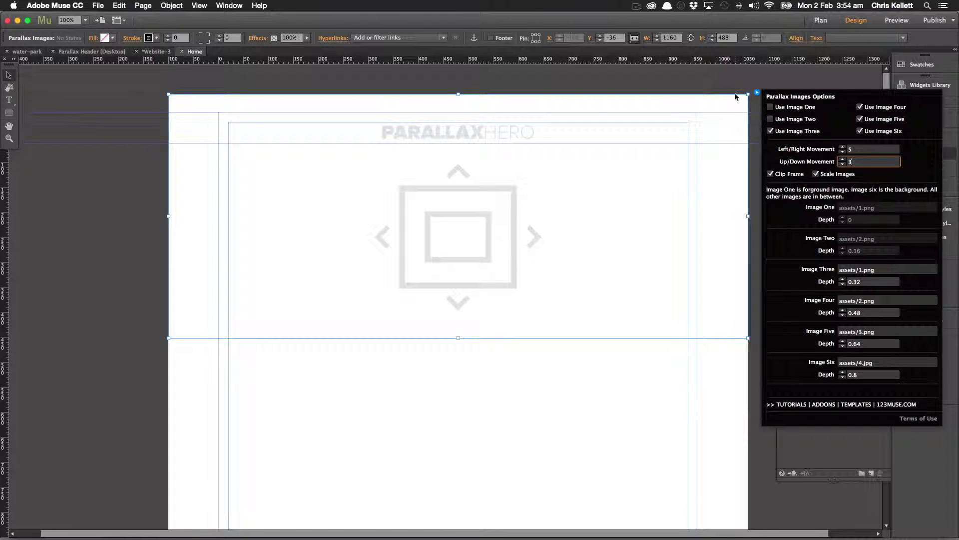
key("Escape")
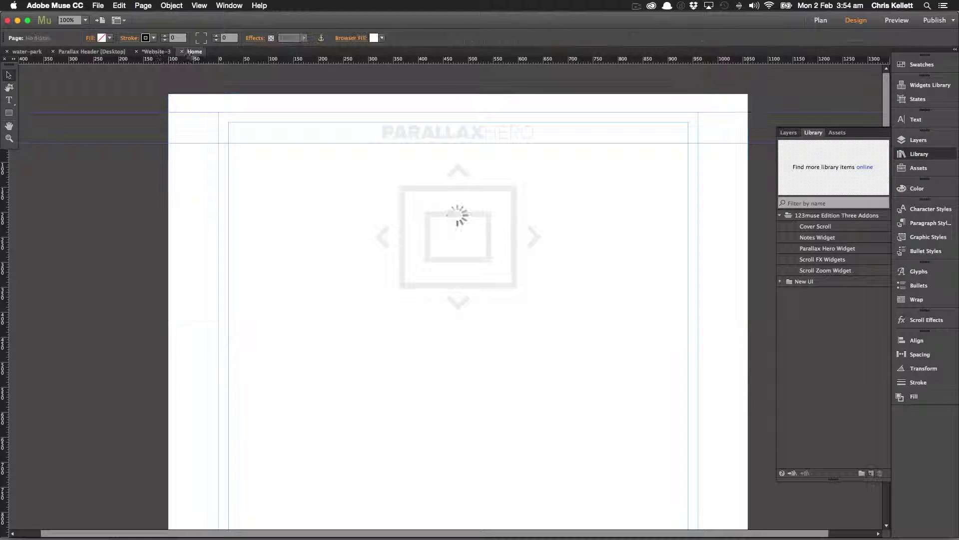
left_click(894, 19)
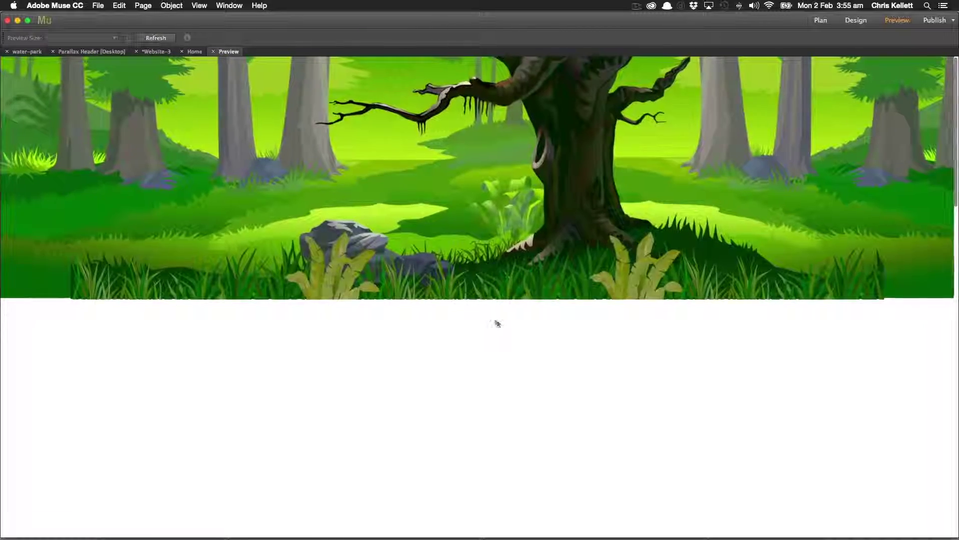
left_click(214, 52)
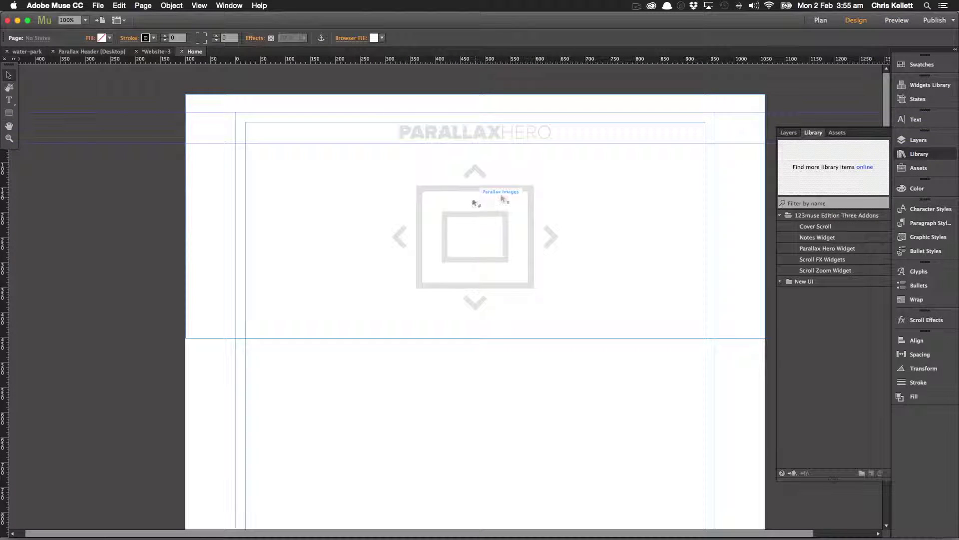
left_click(774, 93)
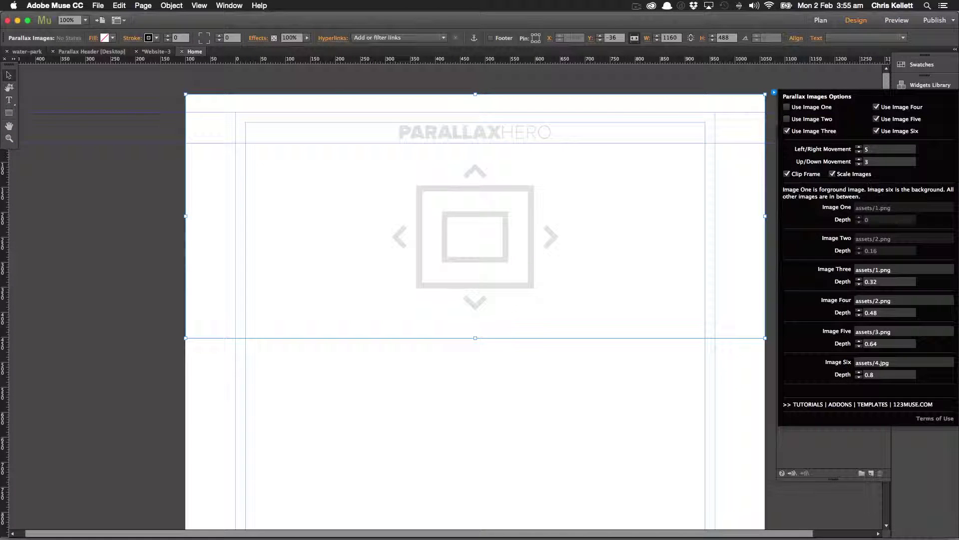